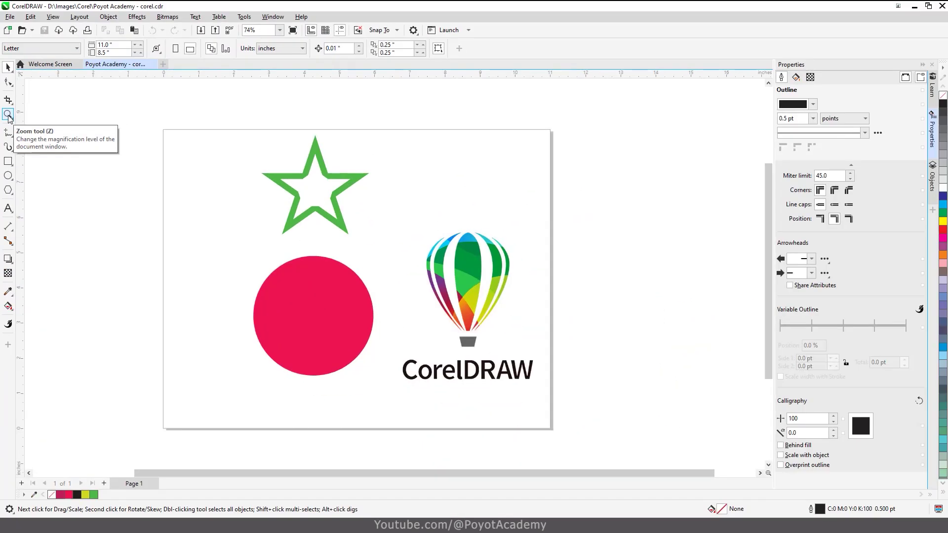
# - Activate the Zoom tool and show its hints in the Learn docker
pyautogui.click(16, 114)
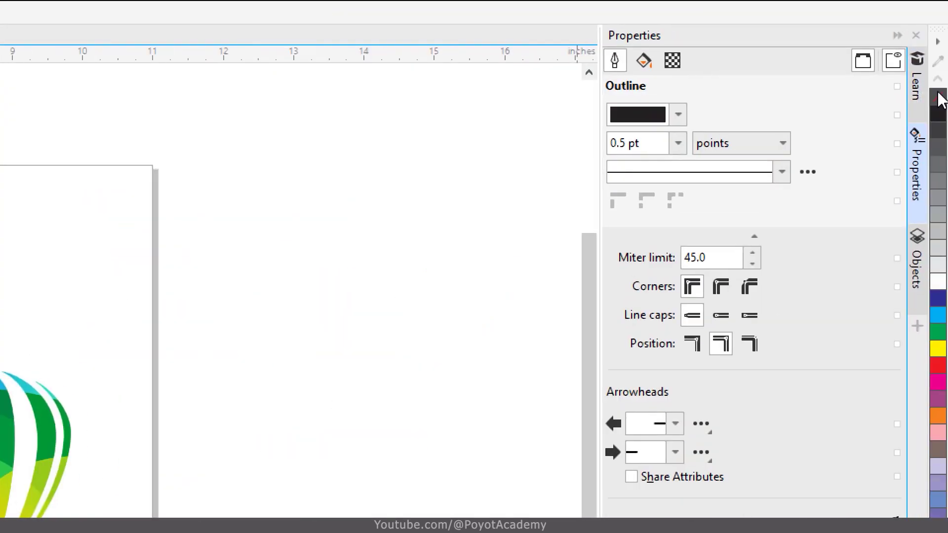
pyautogui.click(917, 93)
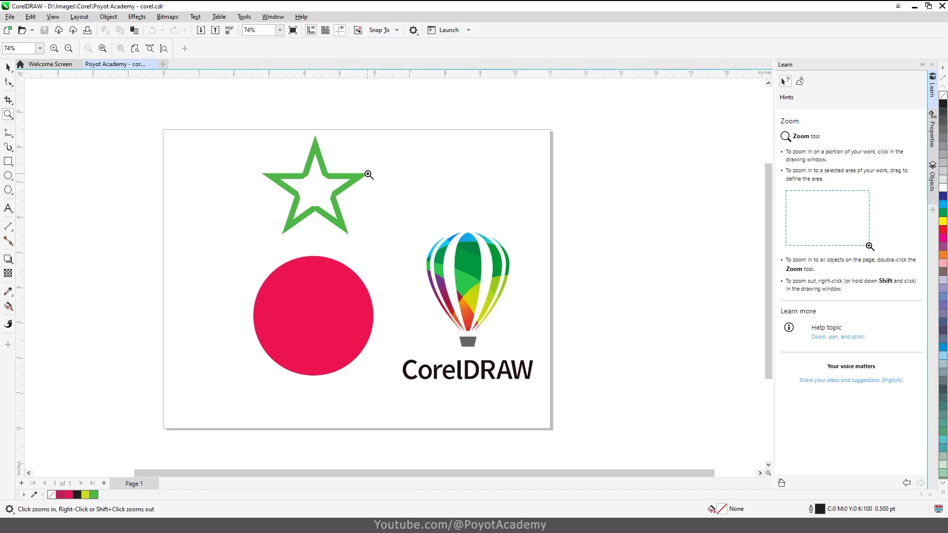
# - Magnify the green star's right-hand tip in successive zoom steps up to 2375%
pyautogui.click(369, 174)
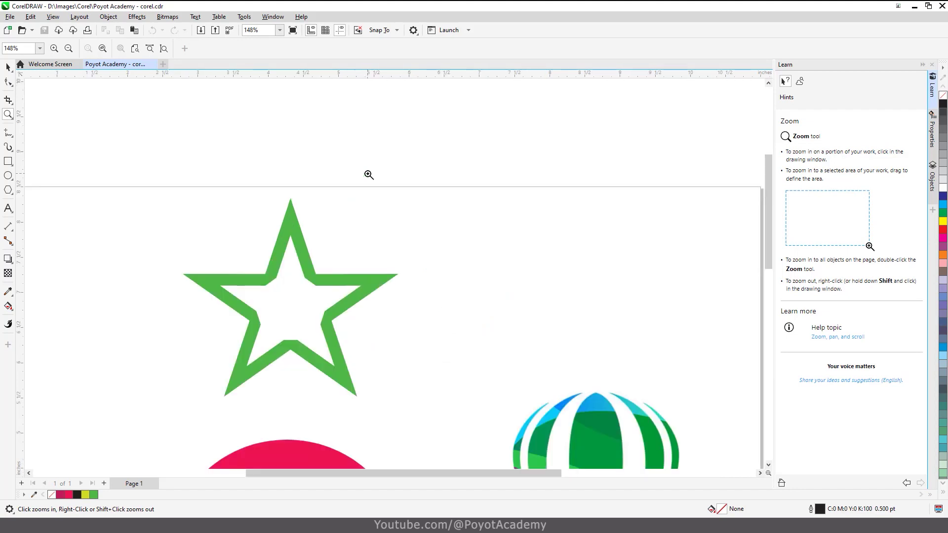
pyautogui.click(396, 278)
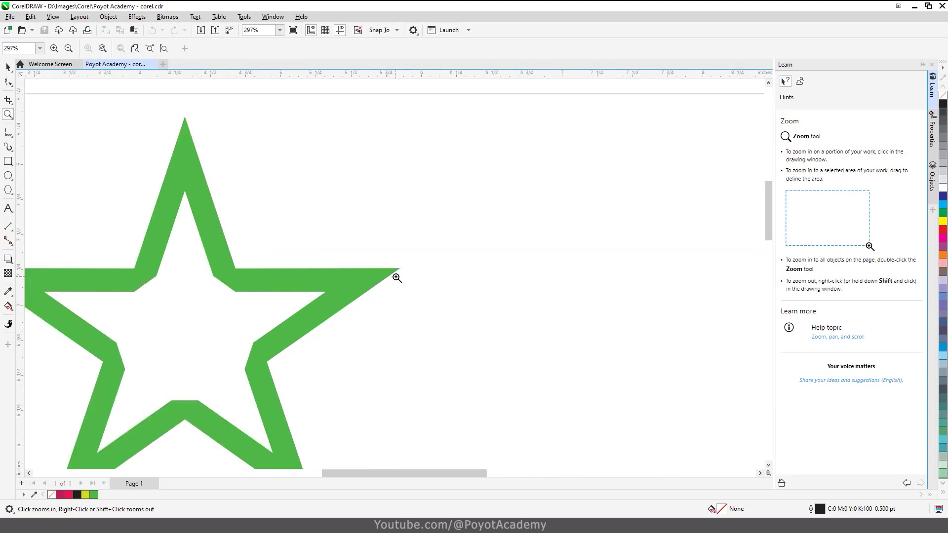
pyautogui.click(398, 272)
pyautogui.click(398, 272)
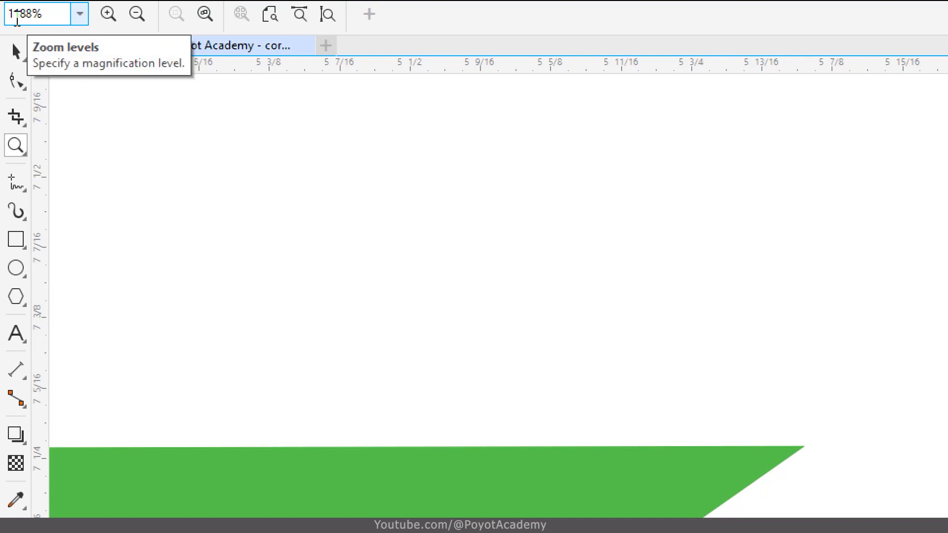
pyautogui.click(465, 464)
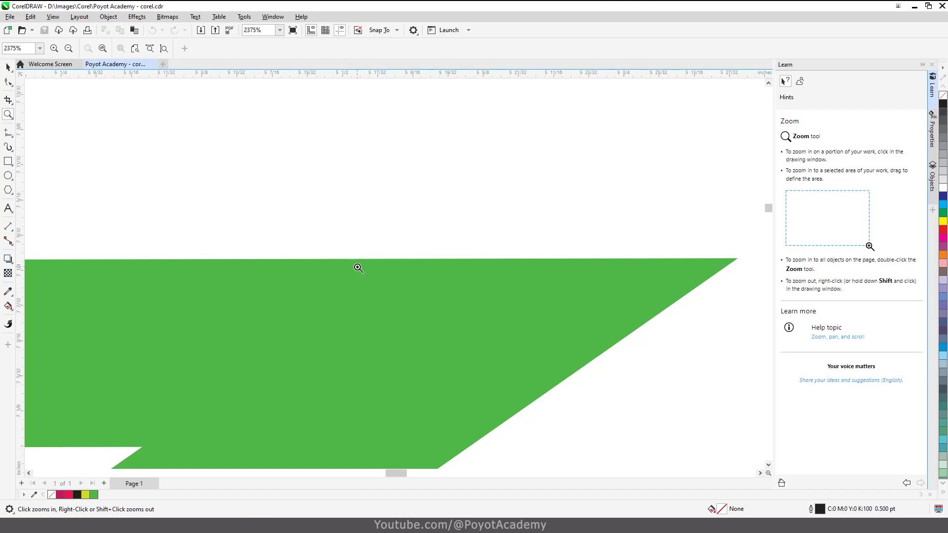
# - Zoom out stepwise from the star's tip to 148% so the whole star fits in view
pyautogui.keyDown('shift'); pyautogui.click(334, 227); pyautogui.keyUp('shift')
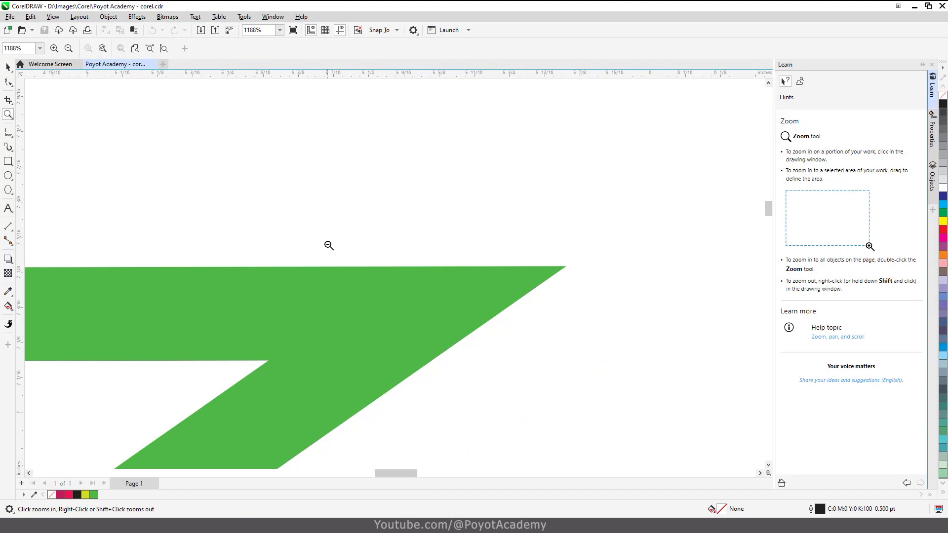
pyautogui.keyDown('shift'); pyautogui.click(329, 245); pyautogui.keyUp('shift')
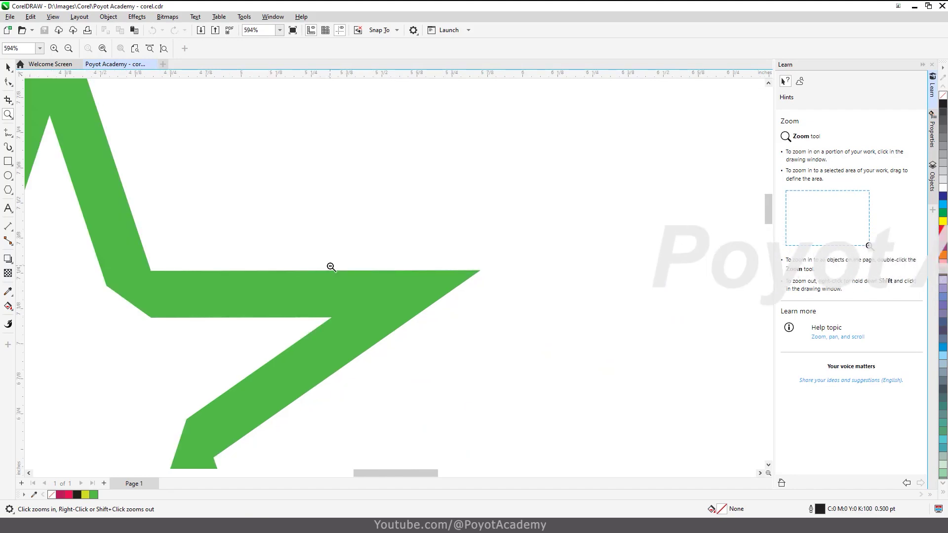
pyautogui.keyDown('shift'); pyautogui.click(331, 267); pyautogui.keyUp('shift')
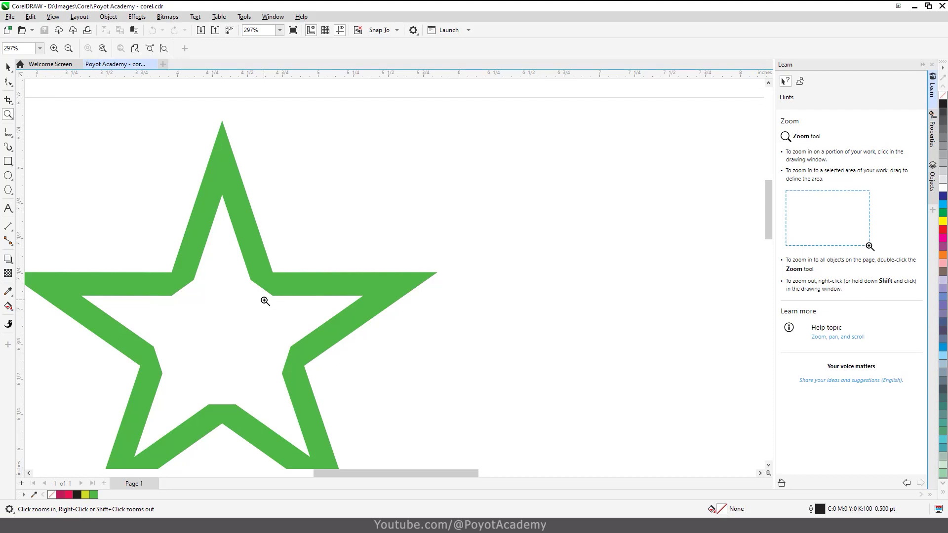
pyautogui.rightClick(295, 284)
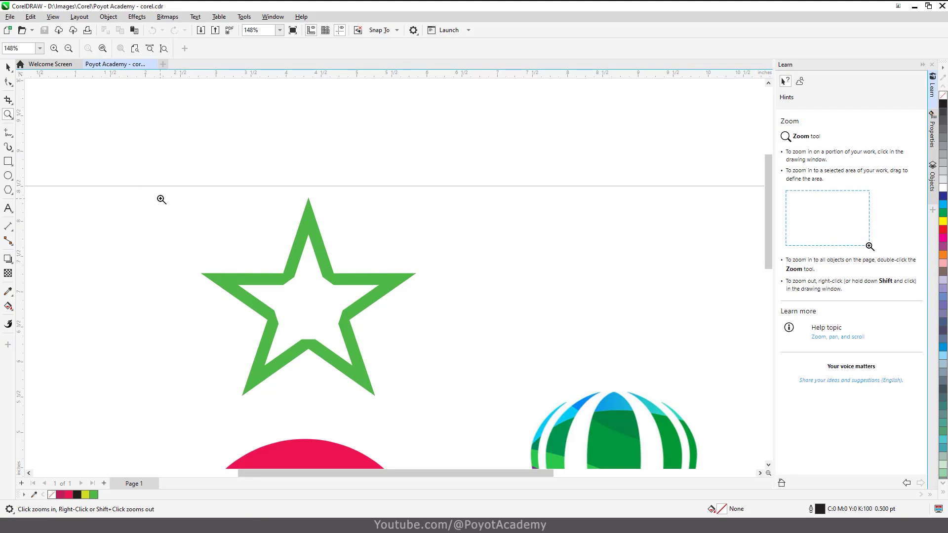
# - Magnify a rectangular area around the green star, then set the zoom level to To Fit
pyautogui.moveTo(154, 197); pyautogui.dragTo(445, 405)
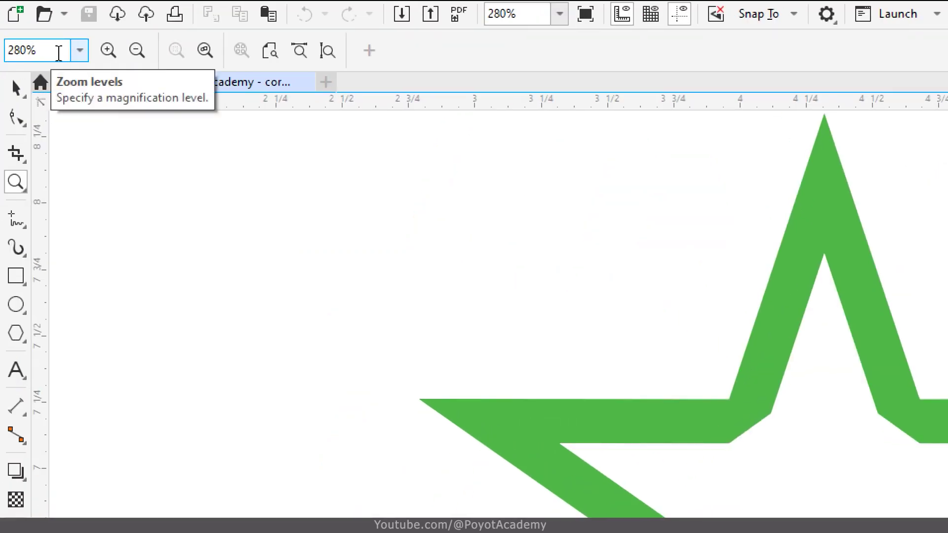
pyautogui.click(79, 50)
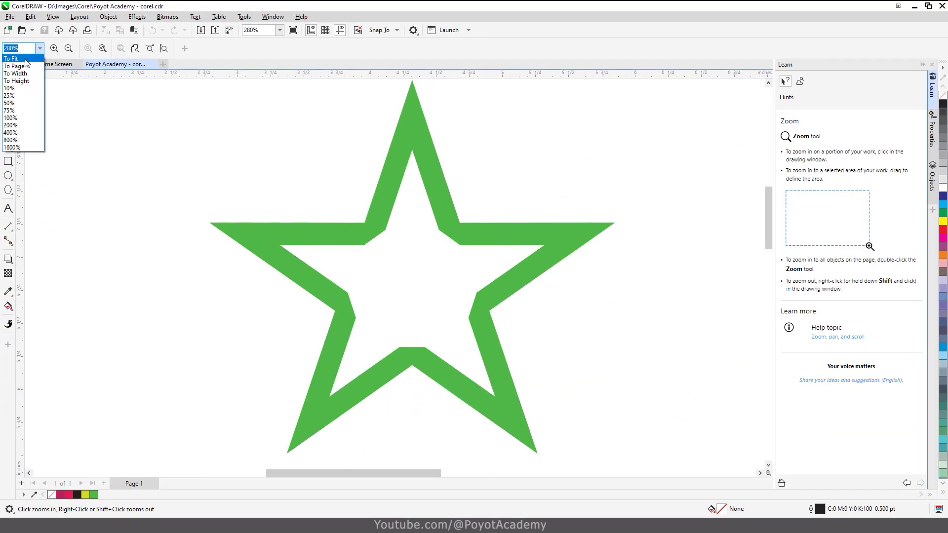
pyautogui.click(26, 59)
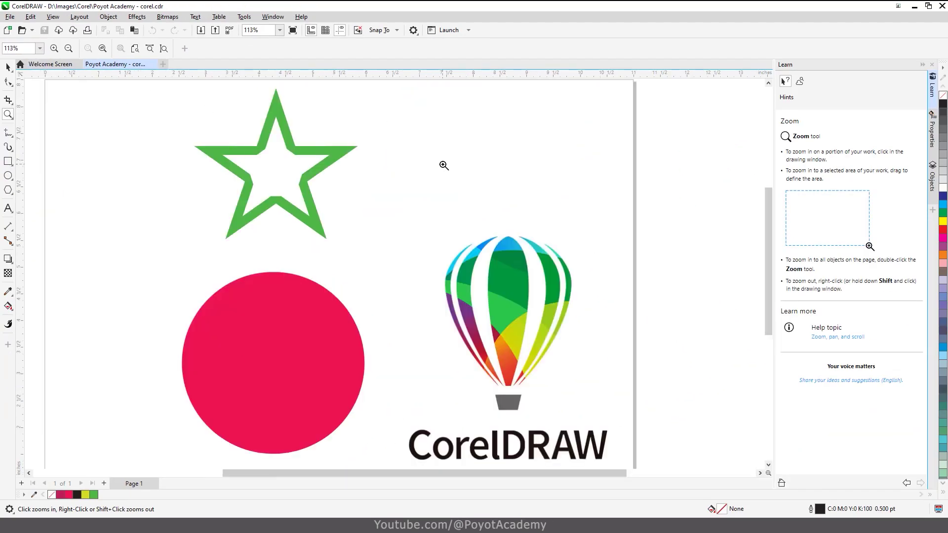
# - Set the zoom level to To Page, then to 800%, and return it to To Page
pyautogui.click(39, 48)
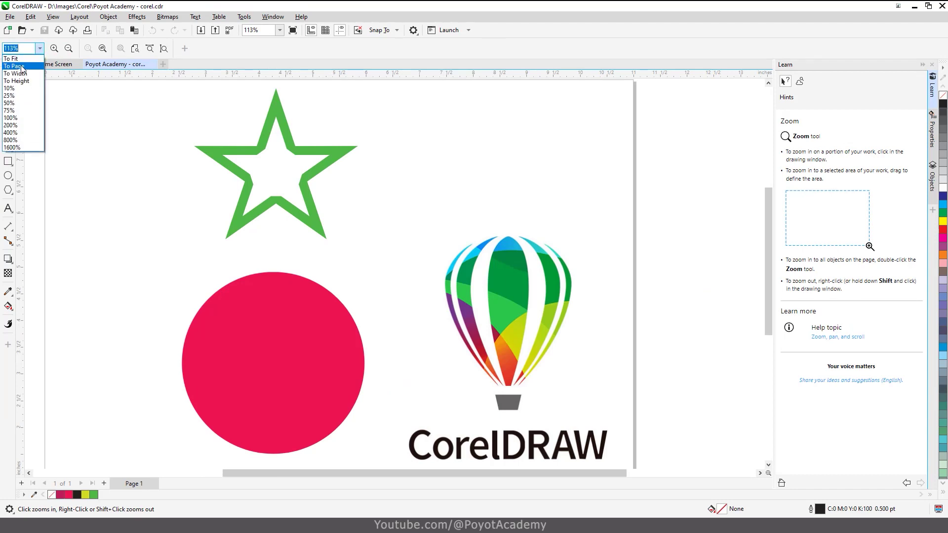
pyautogui.click(20, 66)
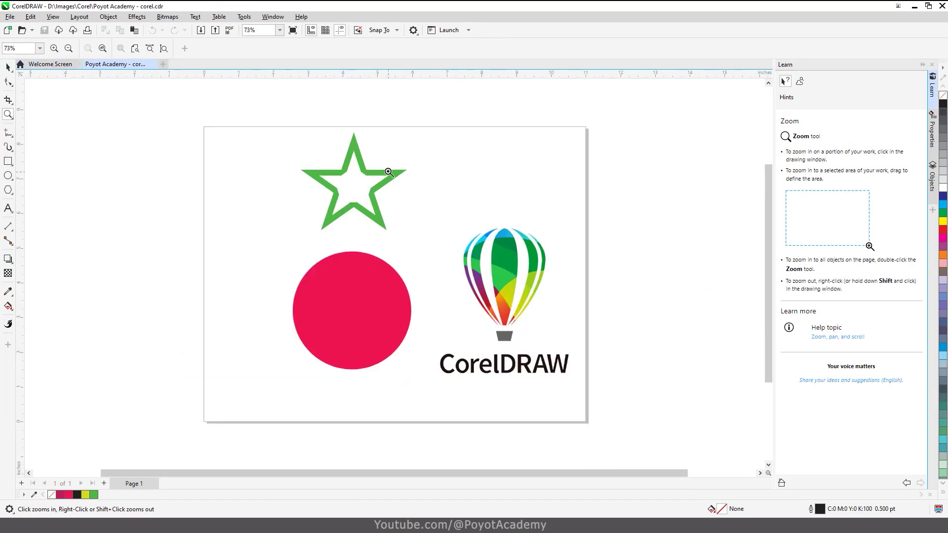
pyautogui.click(39, 49)
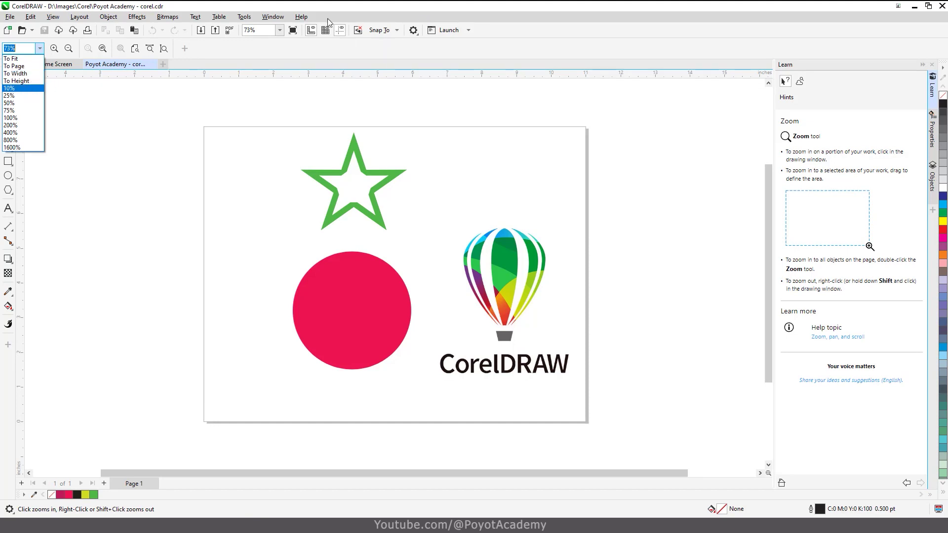
pyautogui.click(20, 139)
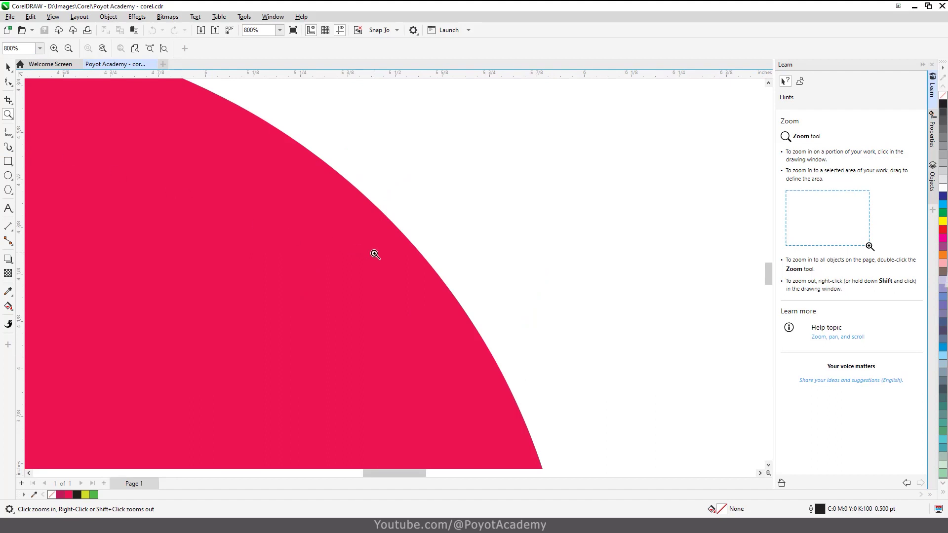
pyautogui.click(40, 47)
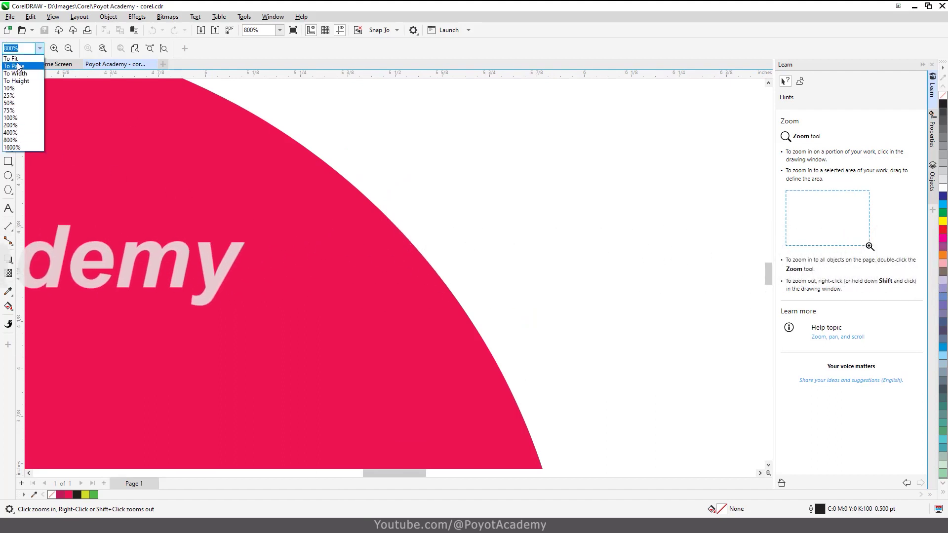
pyautogui.click(18, 66)
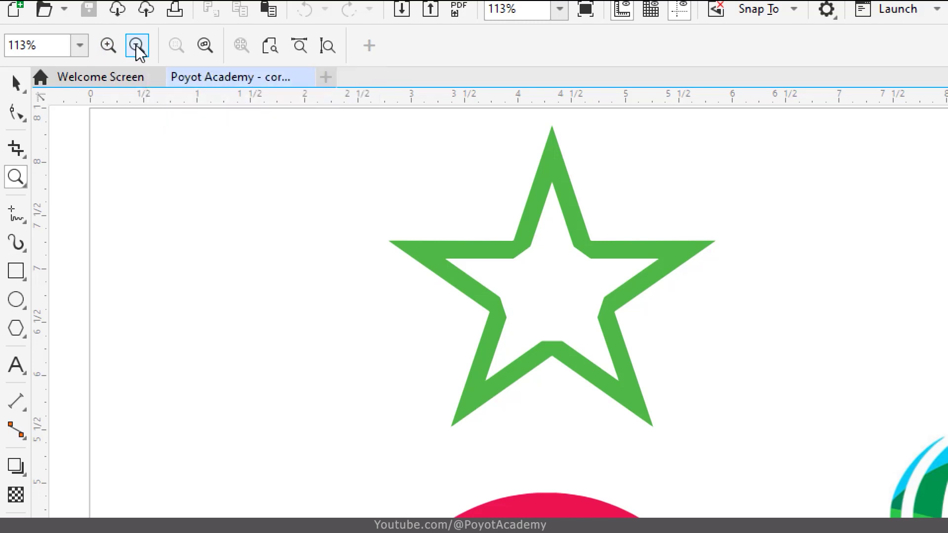
# - Zoom the view in two increments to 452% and back out by two increments
pyautogui.click(108, 47)
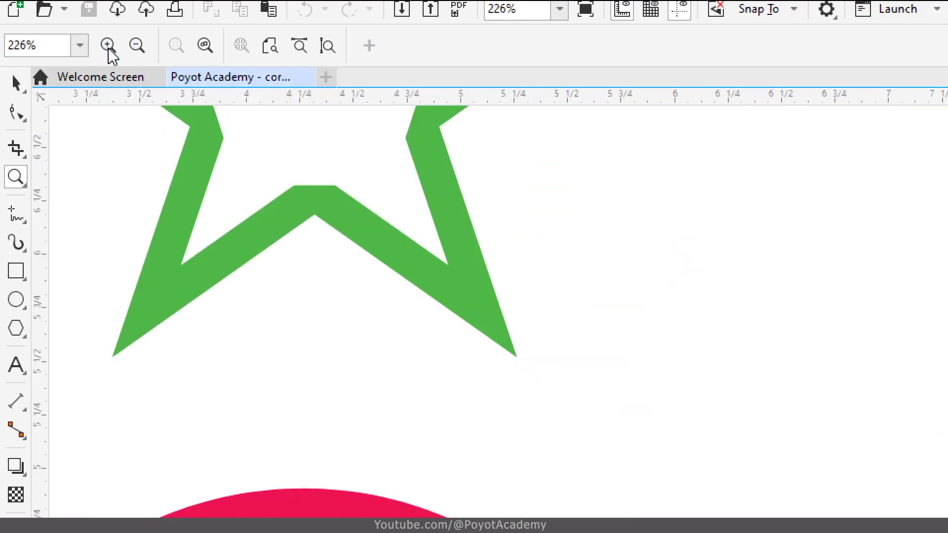
pyautogui.click(109, 45)
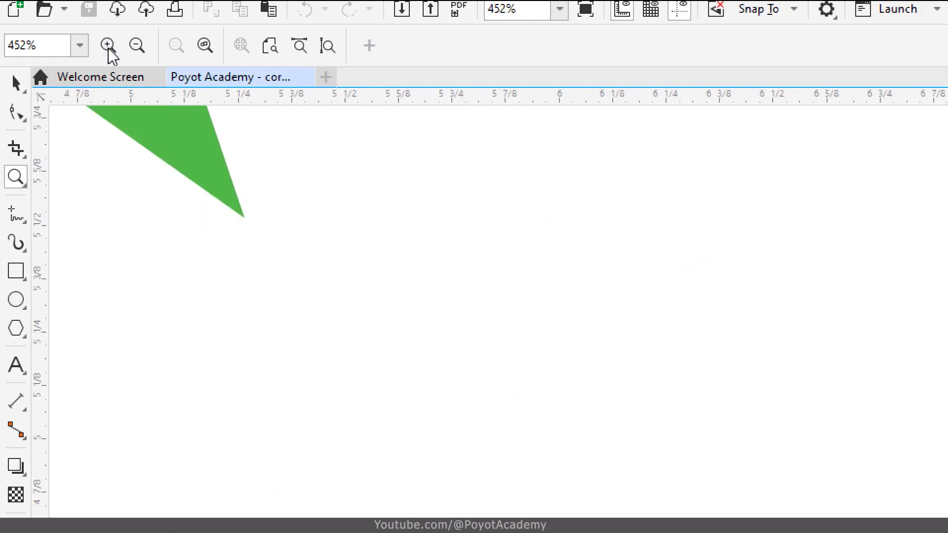
pyautogui.click(137, 46)
pyautogui.click(137, 45)
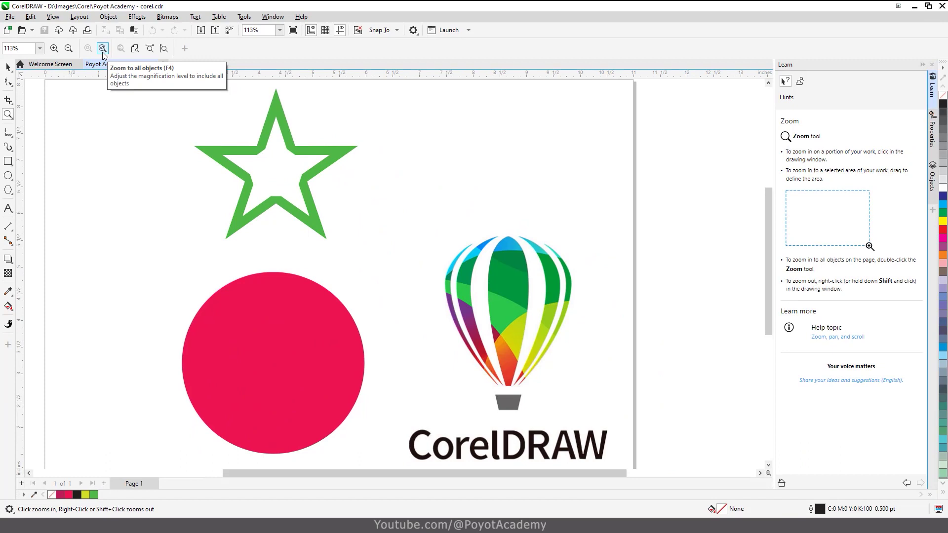
# - Zoom in twice on the right side of the green star, then return the view to 113%
pyautogui.click(40, 49)
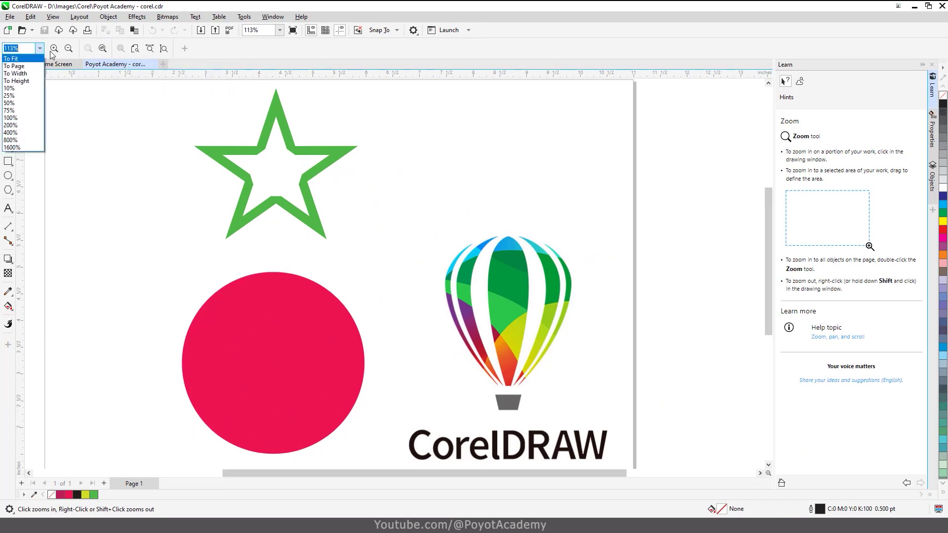
pyautogui.click(52, 54)
pyautogui.click(343, 203)
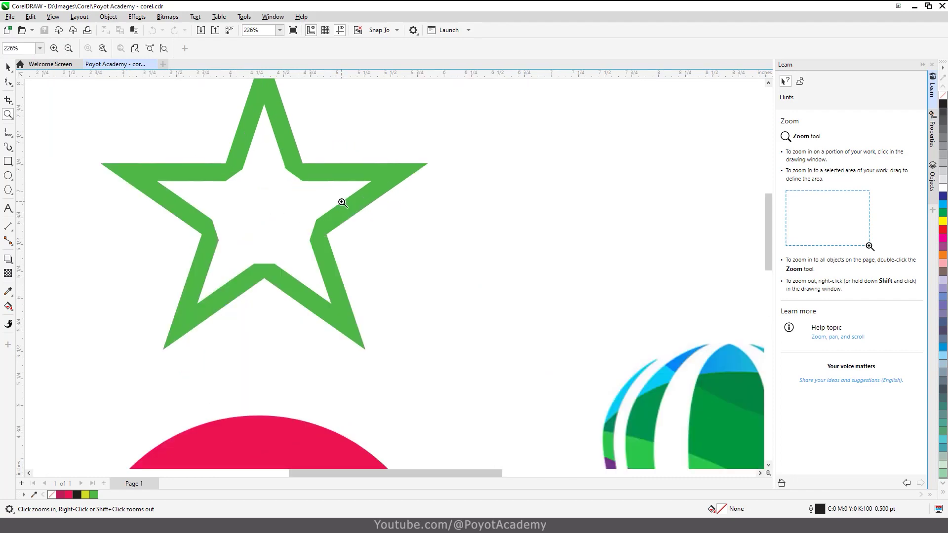
pyautogui.click(343, 202)
pyautogui.click(40, 49)
pyautogui.press('Escape')
pyautogui.hotkey('shift', 'F4')
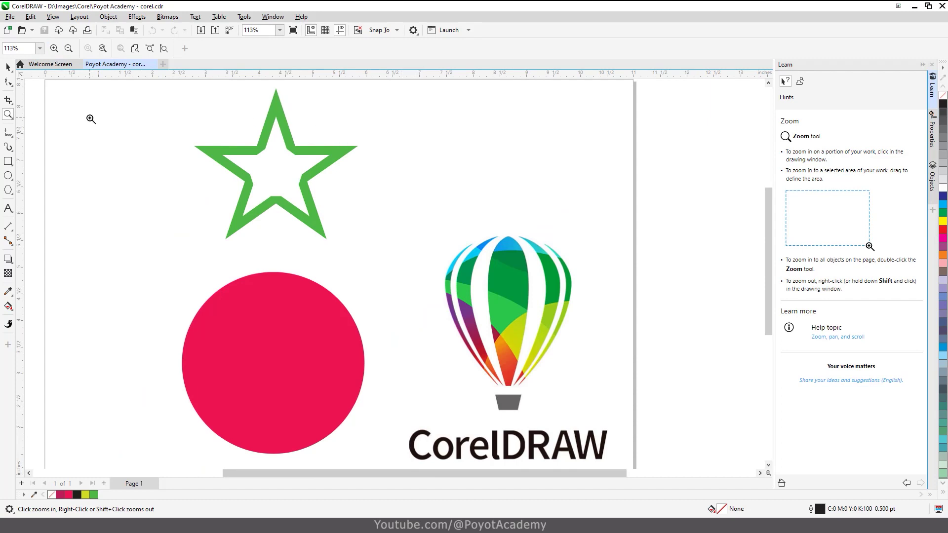
# - Magnify the star's lower-right edge to 903%, then zoom to all objects
pyautogui.click(311, 206)
pyautogui.click(377, 232)
pyautogui.click(437, 236)
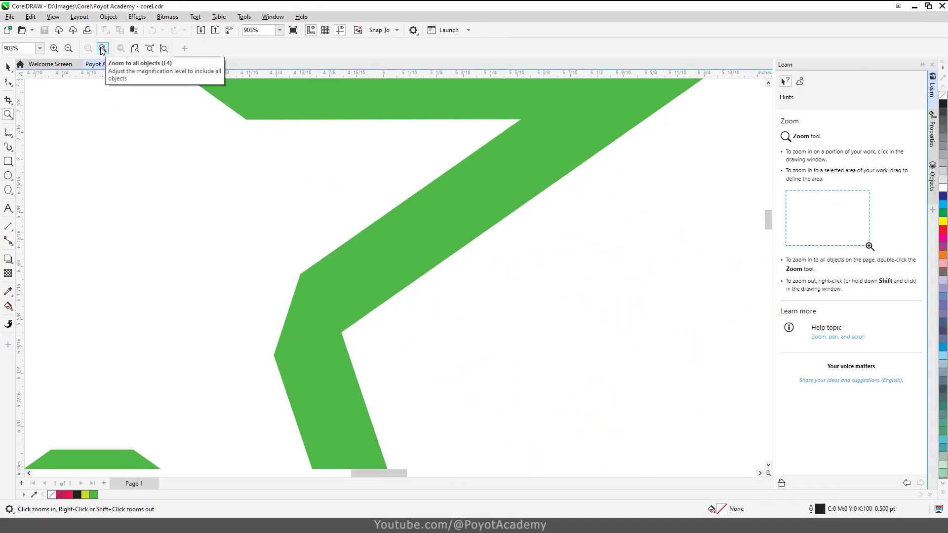
pyautogui.click(104, 49)
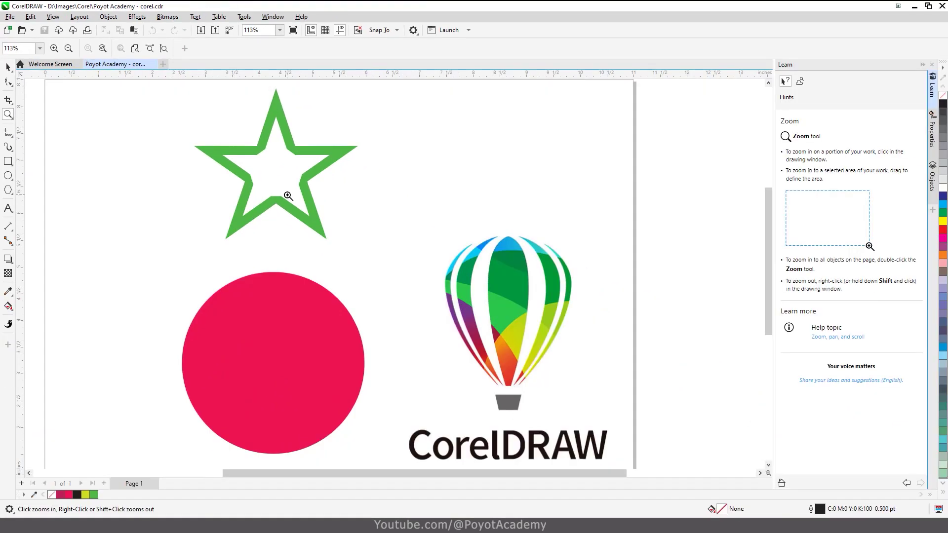
# - Select the green star with the Pick tool and zoom to the selected object
pyautogui.click(8, 68)
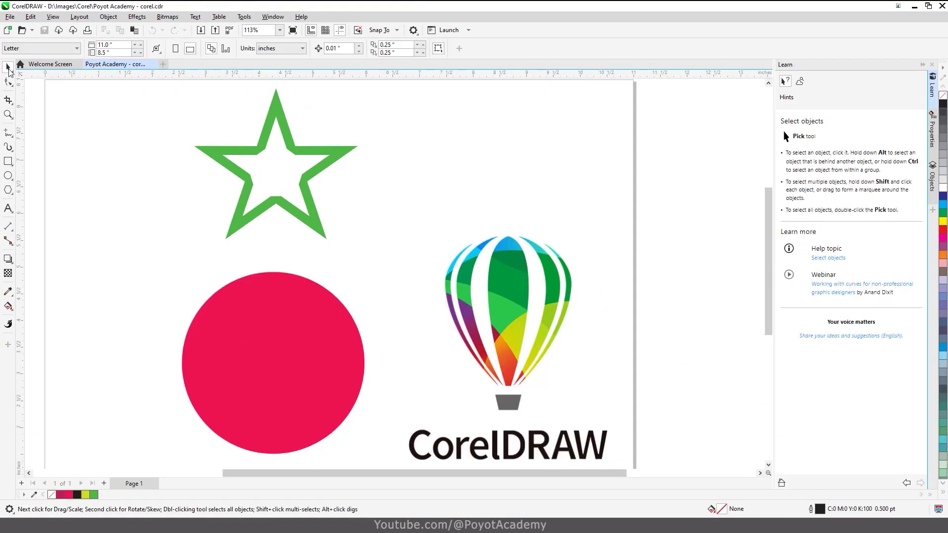
pyautogui.click(273, 158)
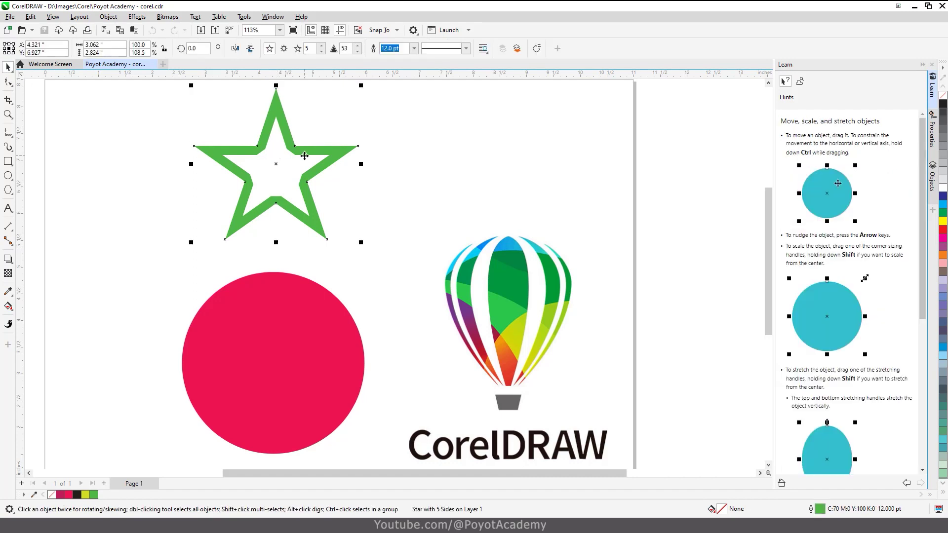
pyautogui.click(8, 115)
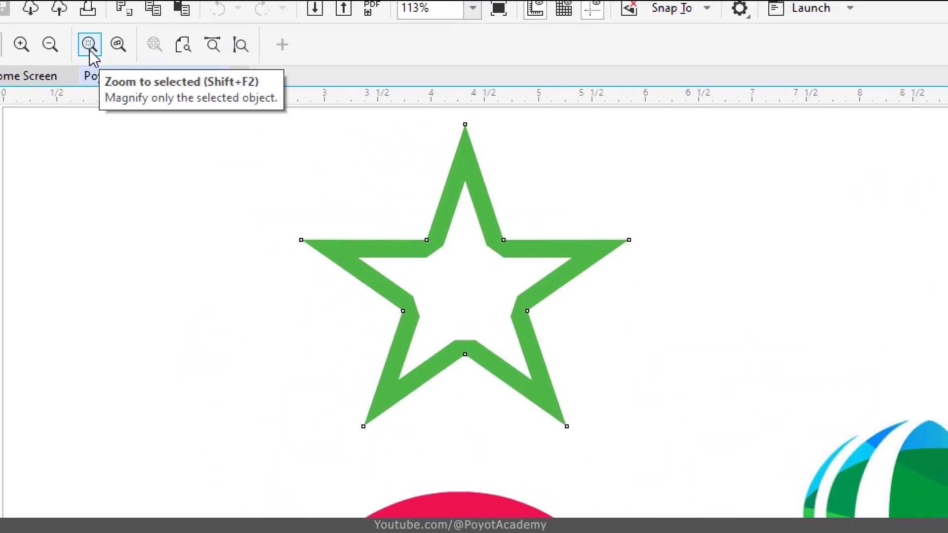
pyautogui.click(89, 45)
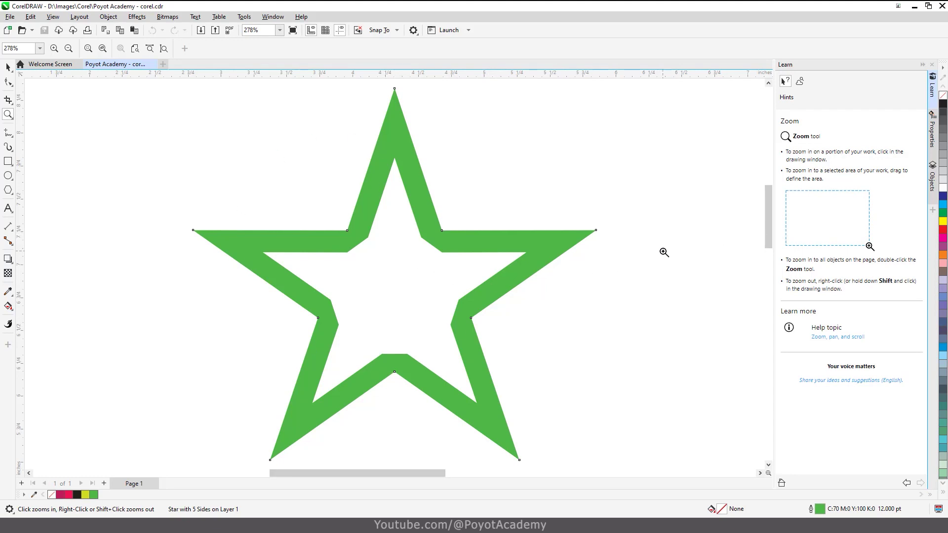
# - Bring the red circle into view at the current magnification, then zoom to all objects
pyautogui.moveTo(767, 211); pyautogui.dragTo(768, 272)
pyautogui.moveTo(424, 471); pyautogui.dragTo(464, 473)
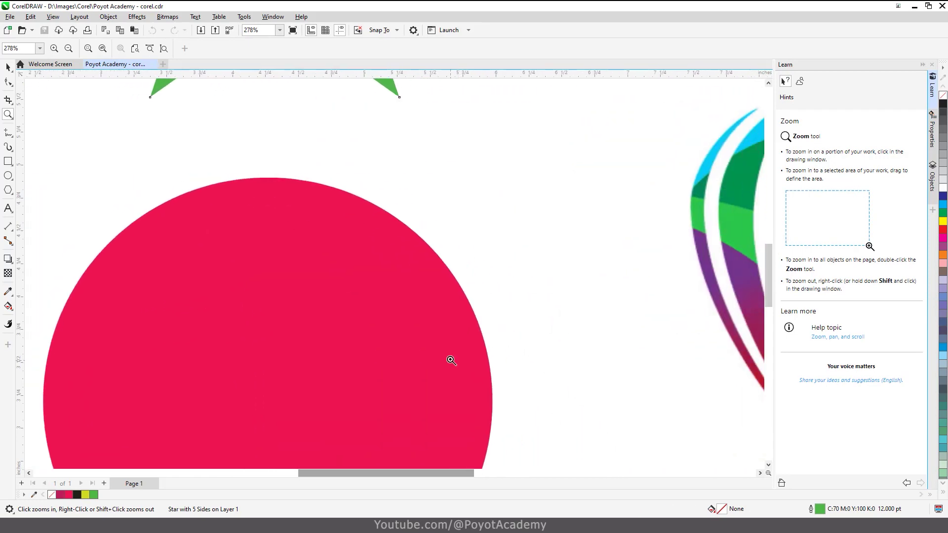
pyautogui.click(103, 50)
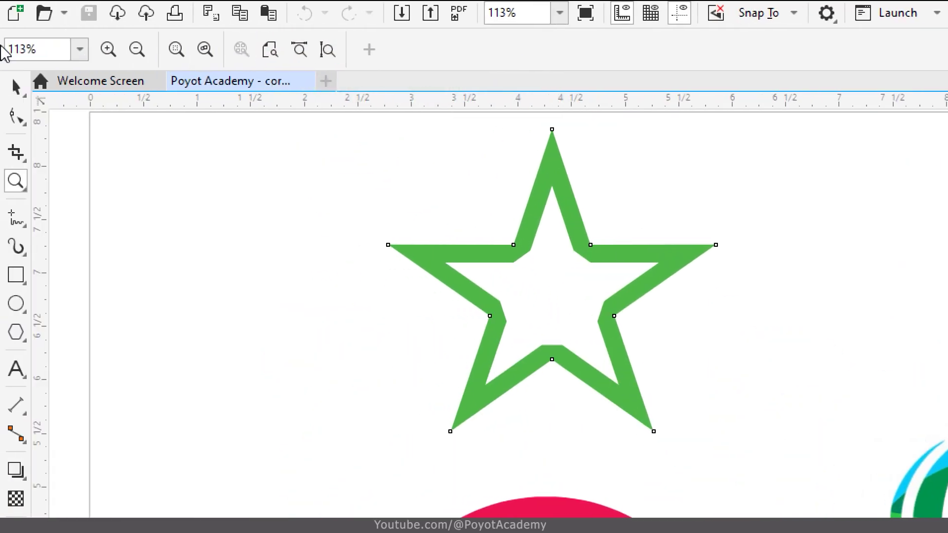
pyautogui.click(79, 50)
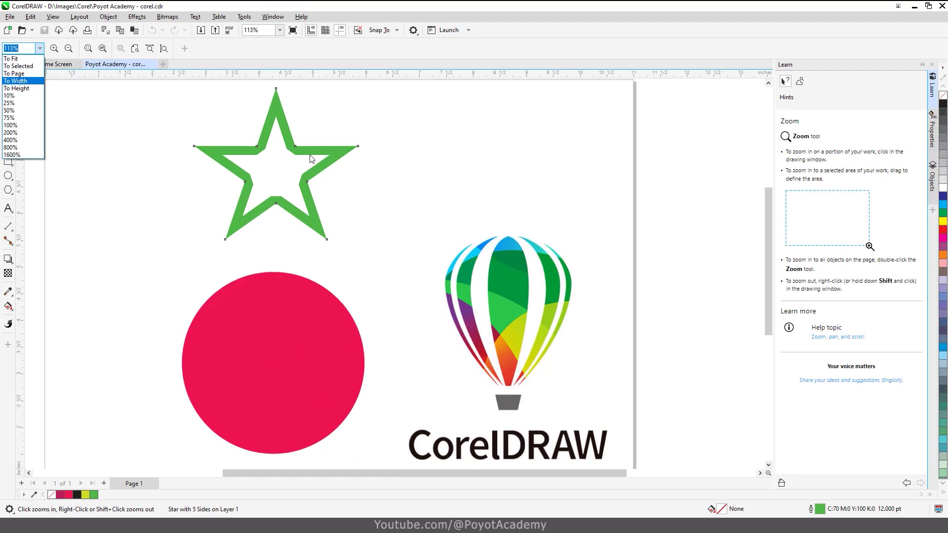
pyautogui.click(311, 158)
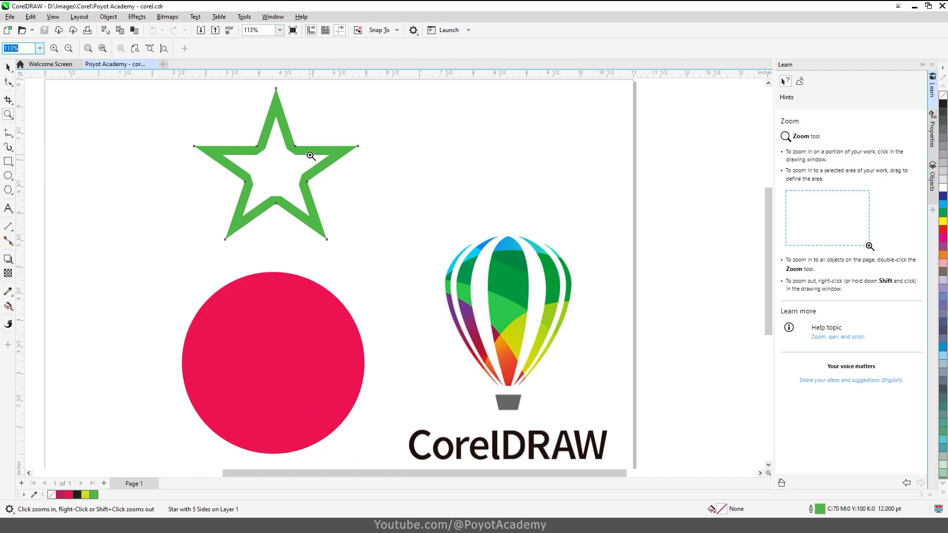
# - Switch from the Pick tool back to the Zoom tool and zoom to the selected green star
pyautogui.press('space')
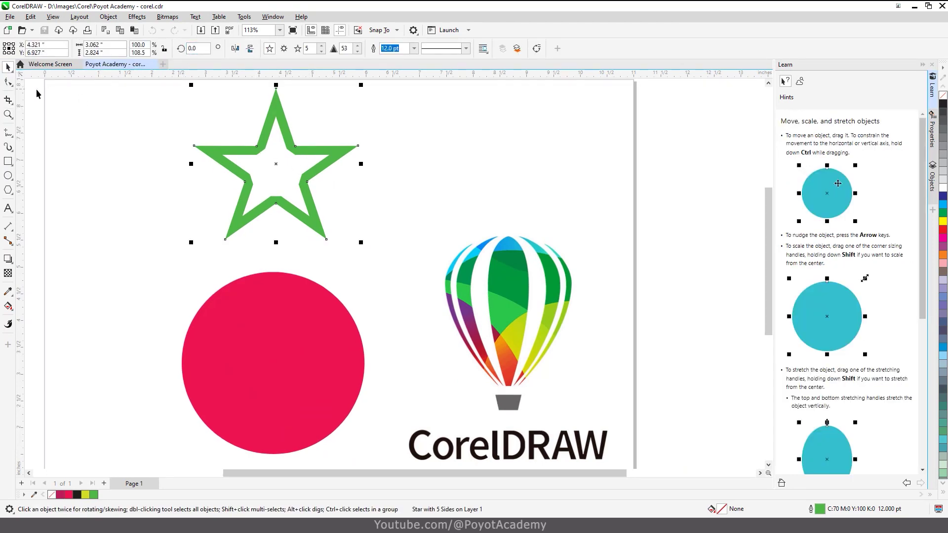
pyautogui.click(8, 115)
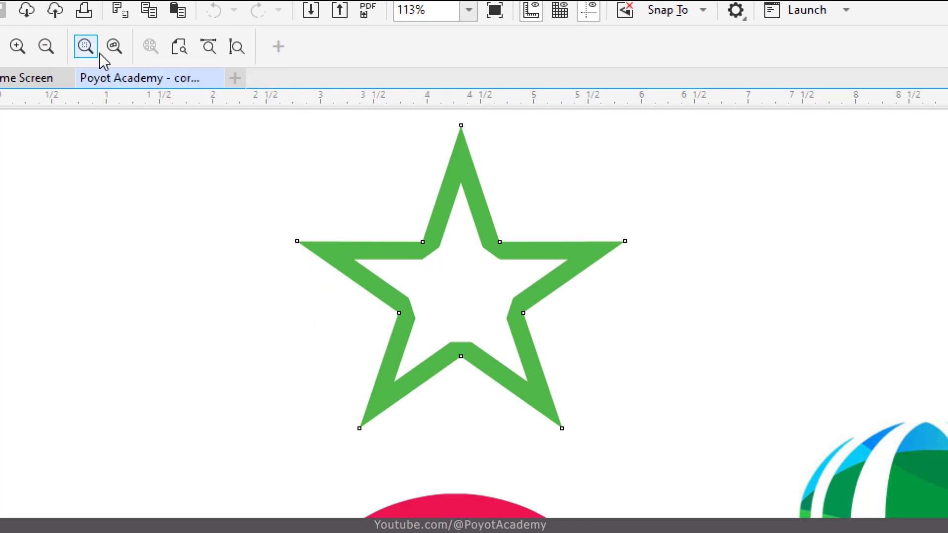
pyautogui.click(85, 46)
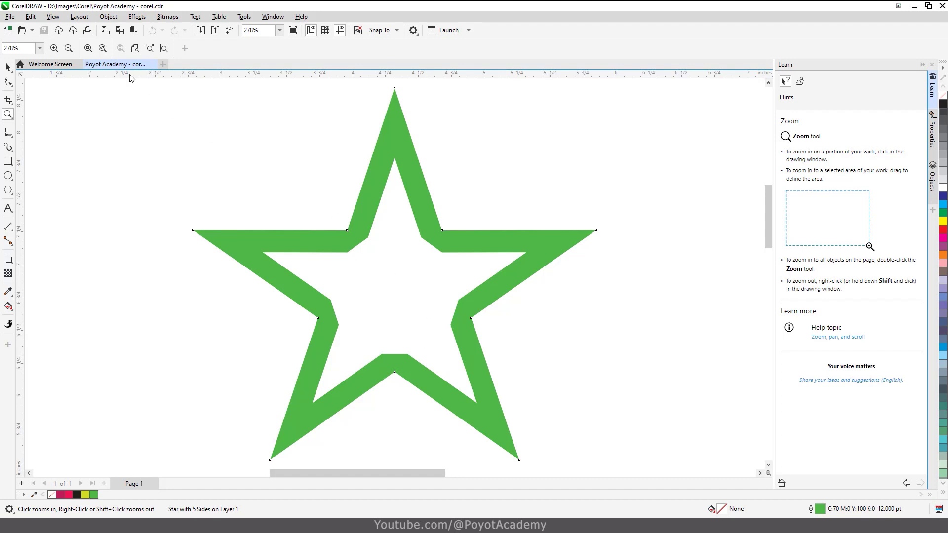
# - Zoom in twice on the empty area beyond the star's lower-right point, then apply the To Selected zoom level
pyautogui.click(638, 408)
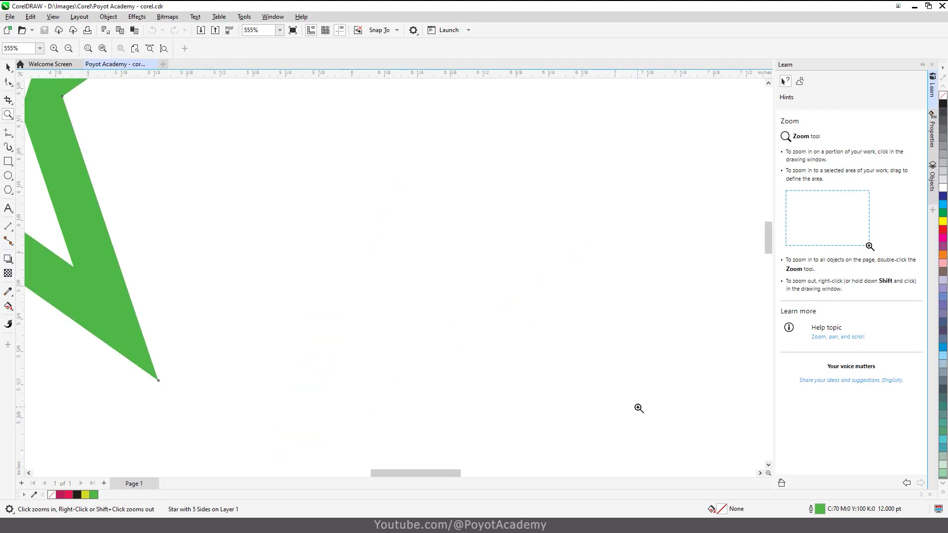
pyautogui.click(602, 404)
pyautogui.click(40, 48)
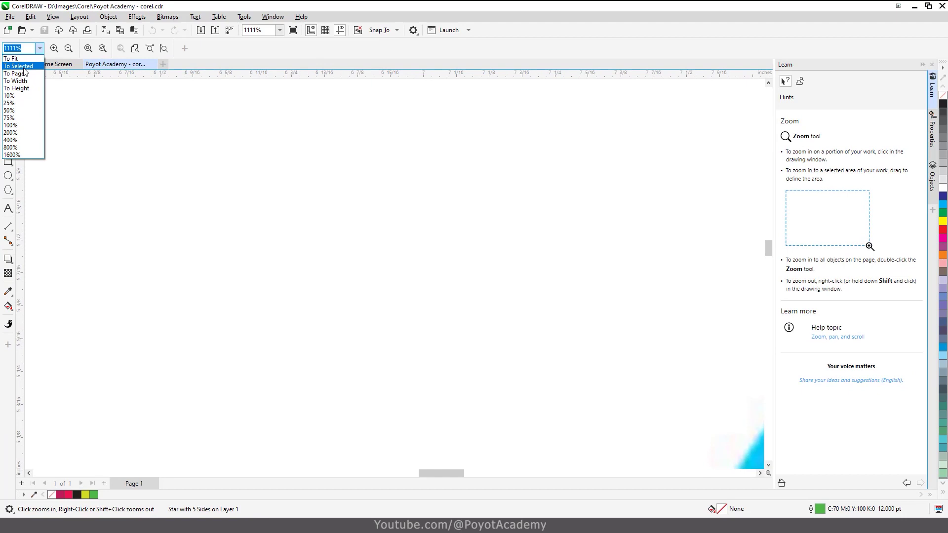
pyautogui.click(23, 67)
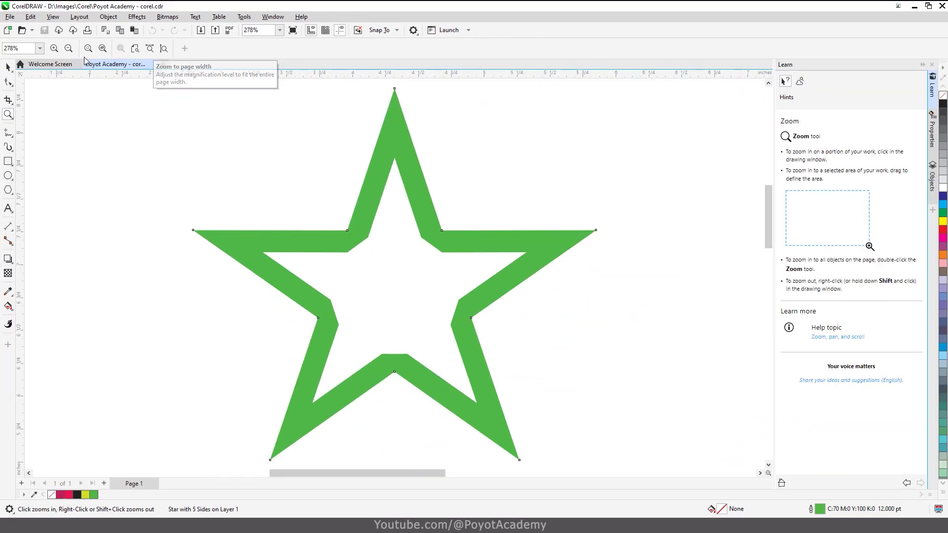
# - Fit the view to the page width, then fit it to the page height
pyautogui.click(40, 48)
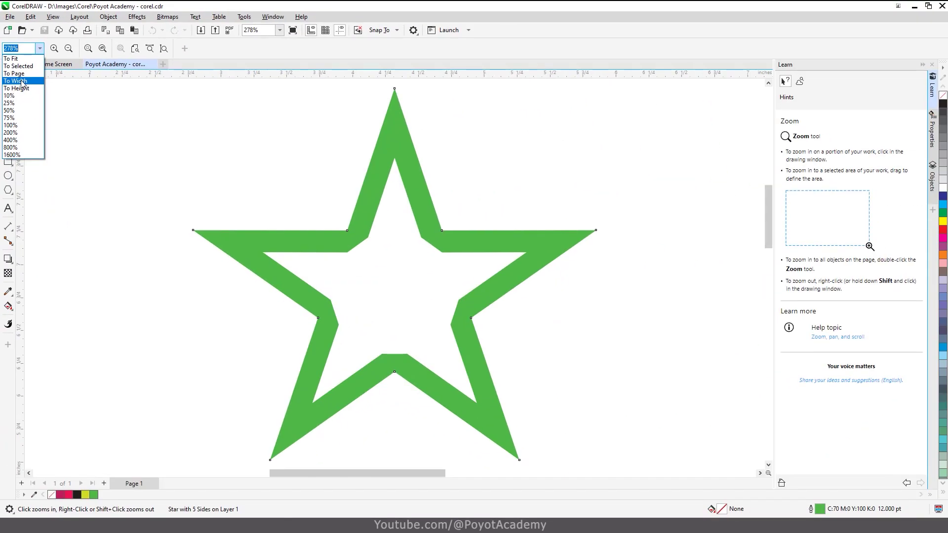
pyautogui.click(43, 83)
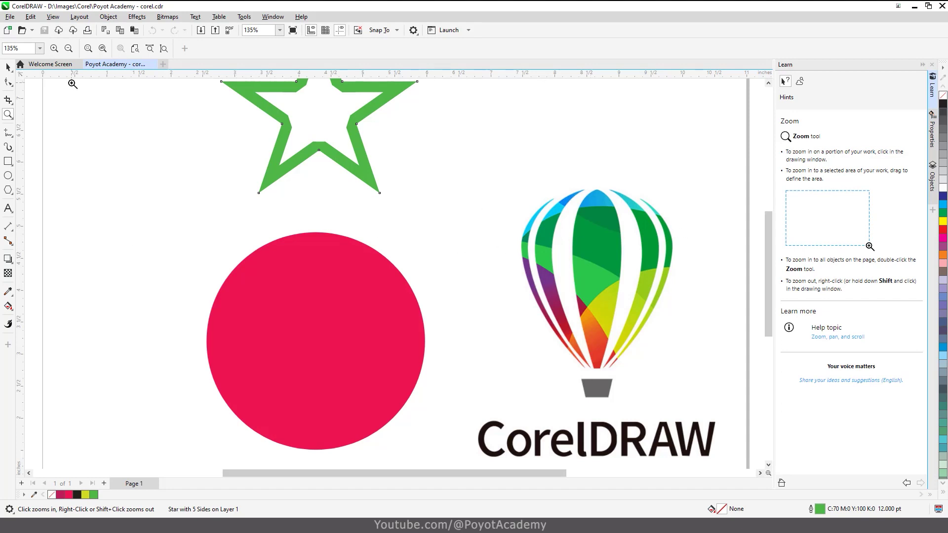
pyautogui.click(39, 48)
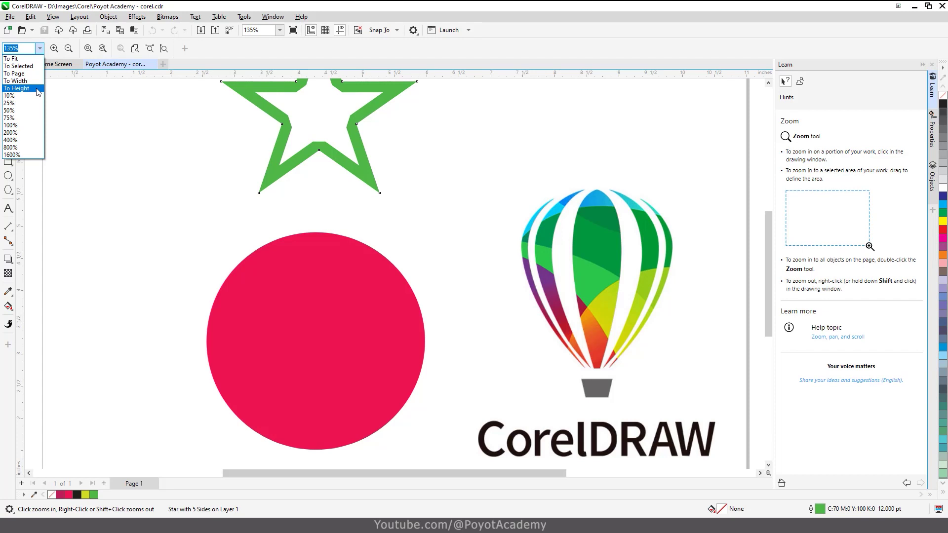
pyautogui.click(20, 87)
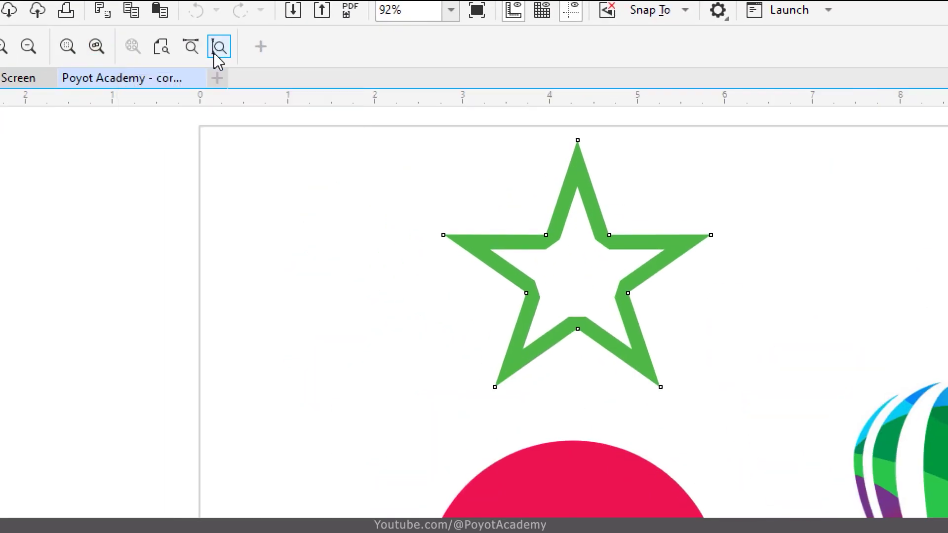
pyautogui.click(80, 47)
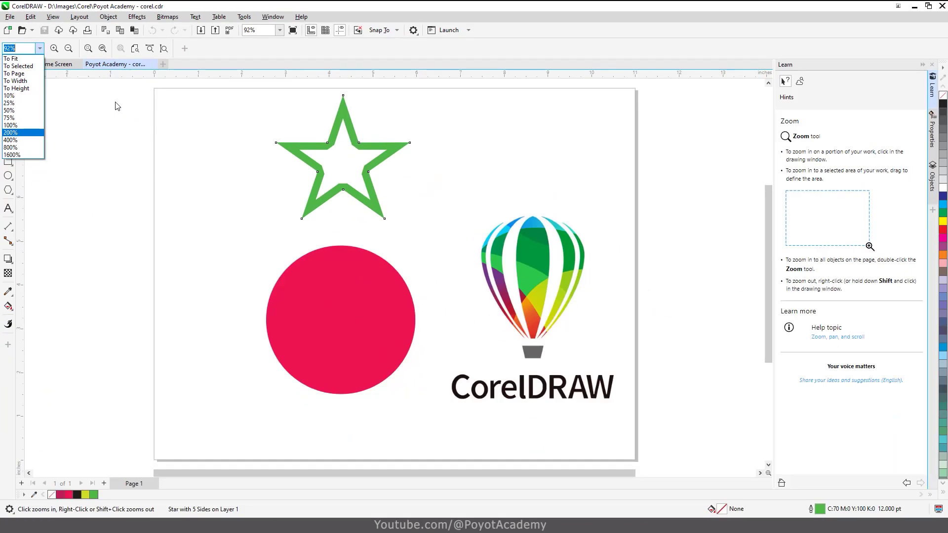
pyautogui.click(531, 4)
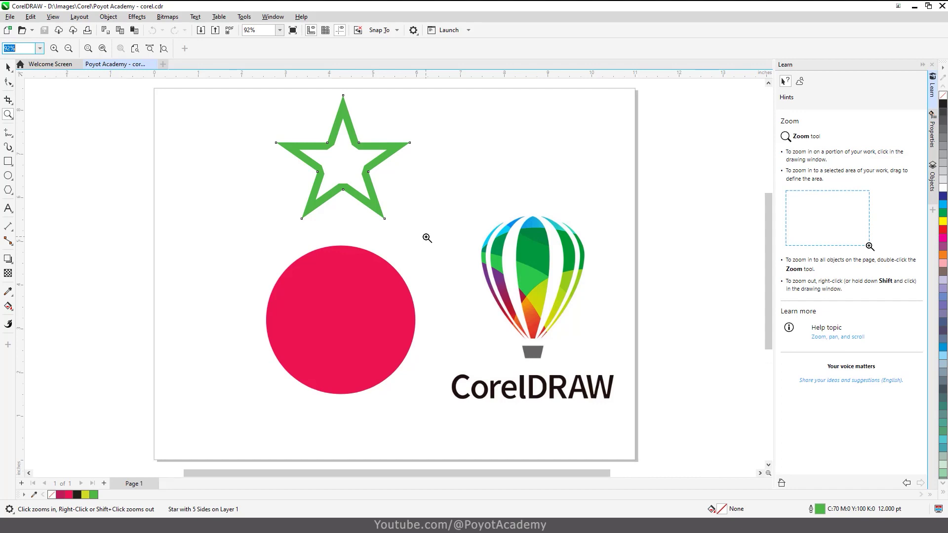
# - Zoom out to 80% around the gap between the star, circle and balloon, then zoom in to 106%
pyautogui.scroll(3, 427, 238)
pyautogui.scroll(-3, 427, 237)
pyautogui.scroll(-4, 427, 237)
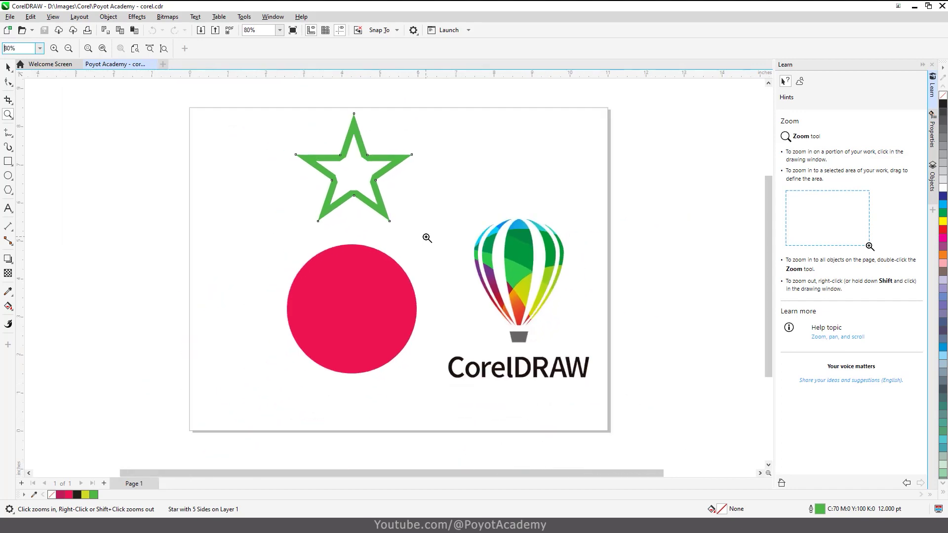
pyautogui.scroll(5, 427, 238)
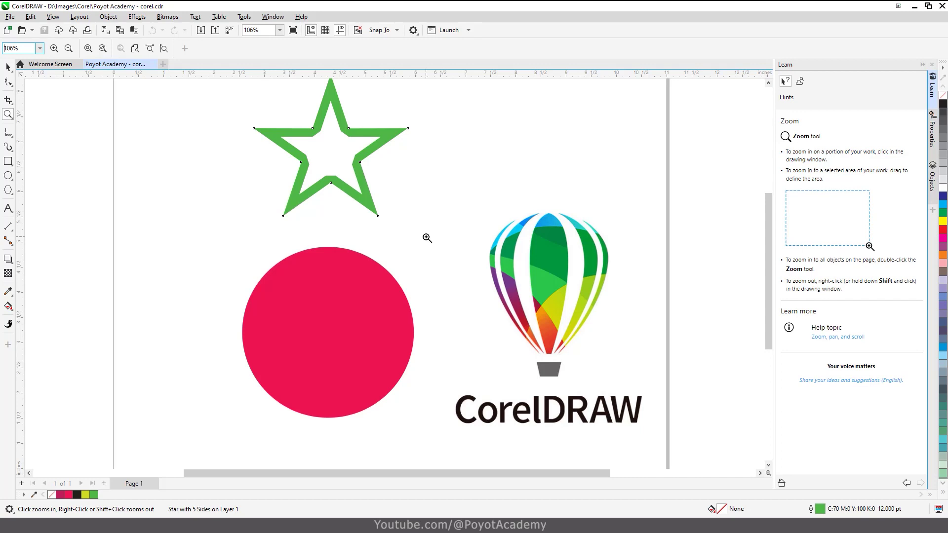
# - Use the Zoom tool to zoom out to 53% between the objects, then magnify the same spot to 424%
pyautogui.rightClick(427, 238)
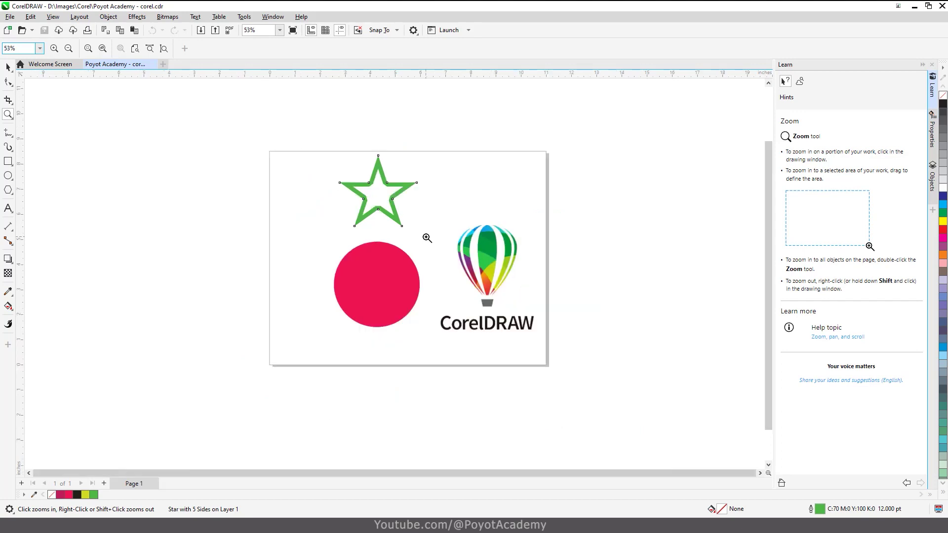
pyautogui.click(427, 238)
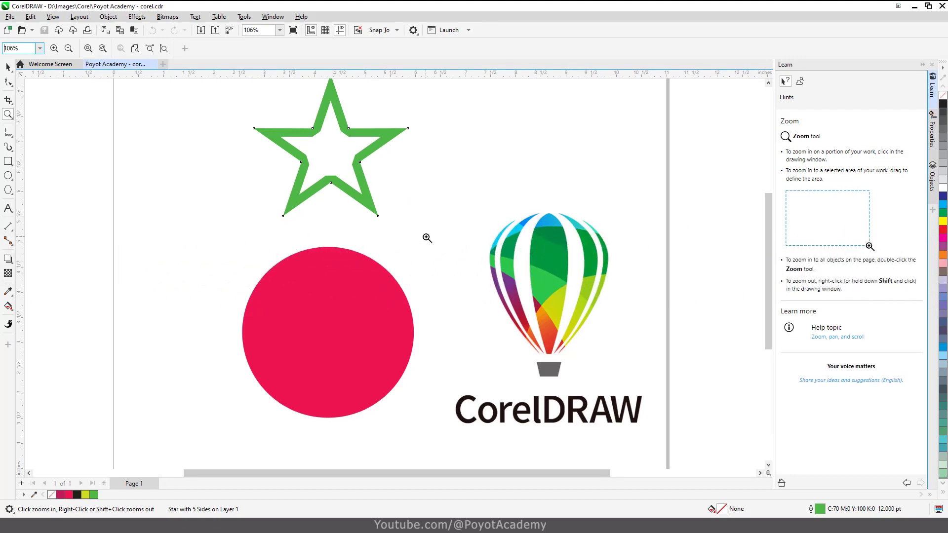
pyautogui.click(427, 238)
pyautogui.click(427, 237)
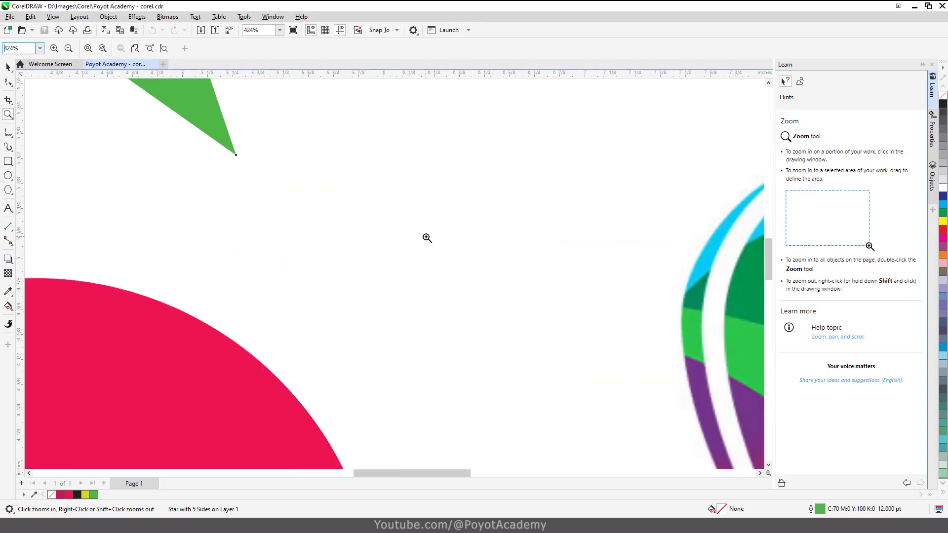
# - Zoom out from the gap between the objects to 53%, then zoom in once to 106%
pyautogui.rightClick(427, 238)
pyautogui.rightClick(427, 238)
pyautogui.rightClick(427, 238)
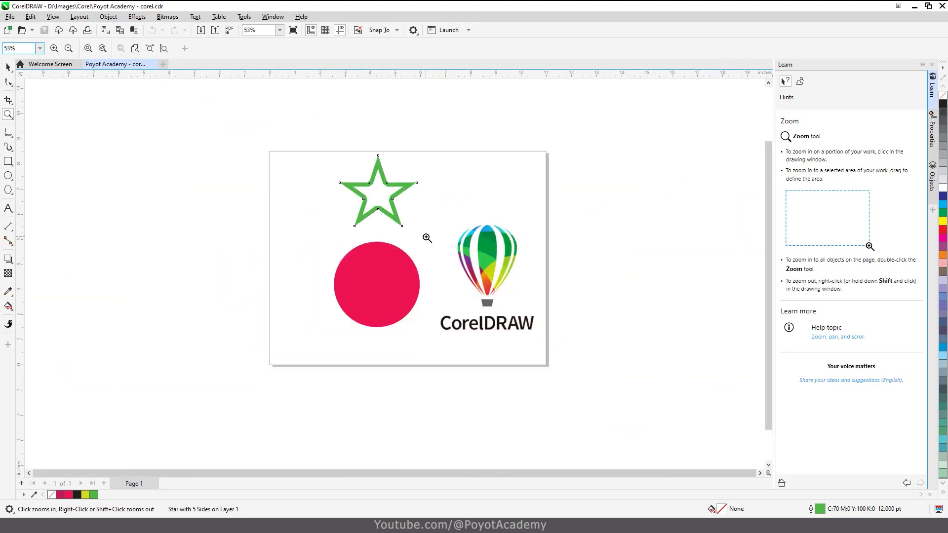
pyautogui.click(427, 238)
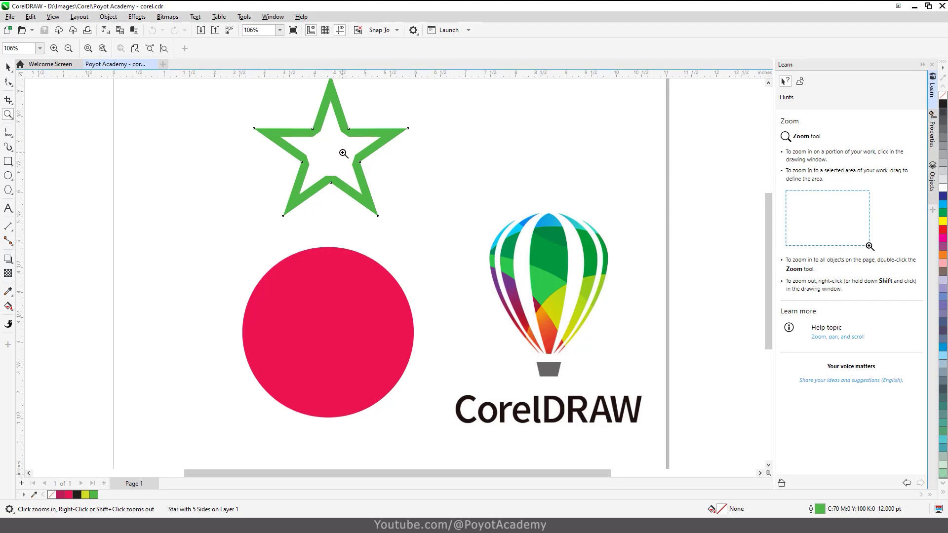
# - Marquee-zoom into the lower centre of the green star, then apply the To Fit zoom level
pyautogui.moveTo(312, 153); pyautogui.dragTo(351, 192)
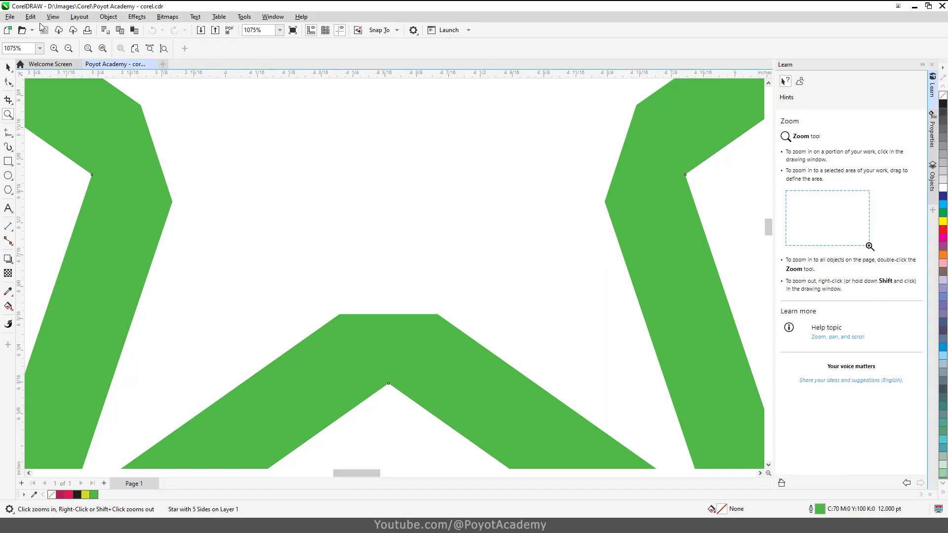
pyautogui.click(40, 48)
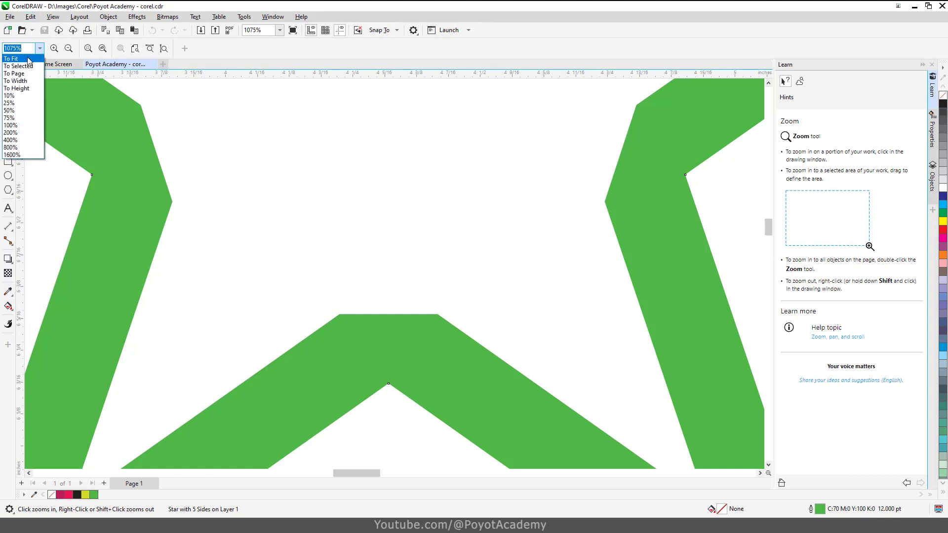
pyautogui.click(29, 58)
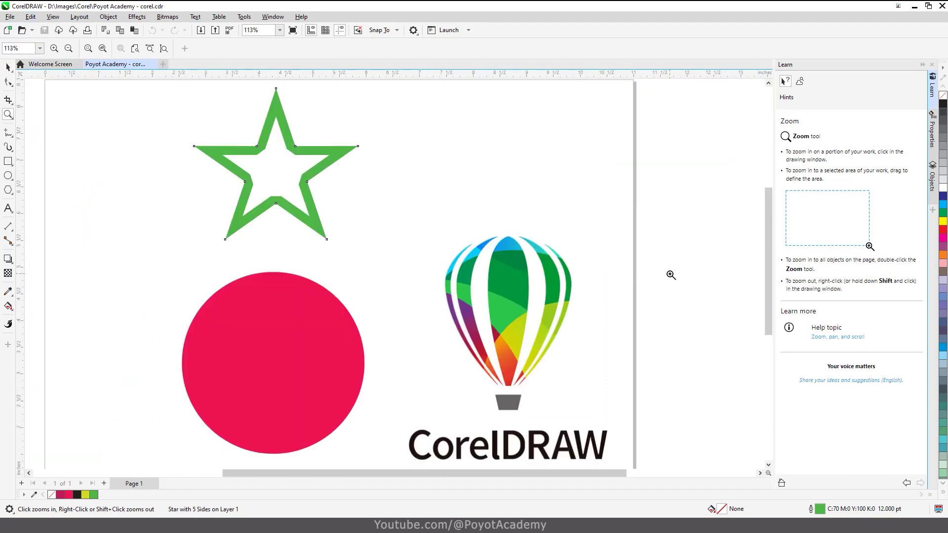